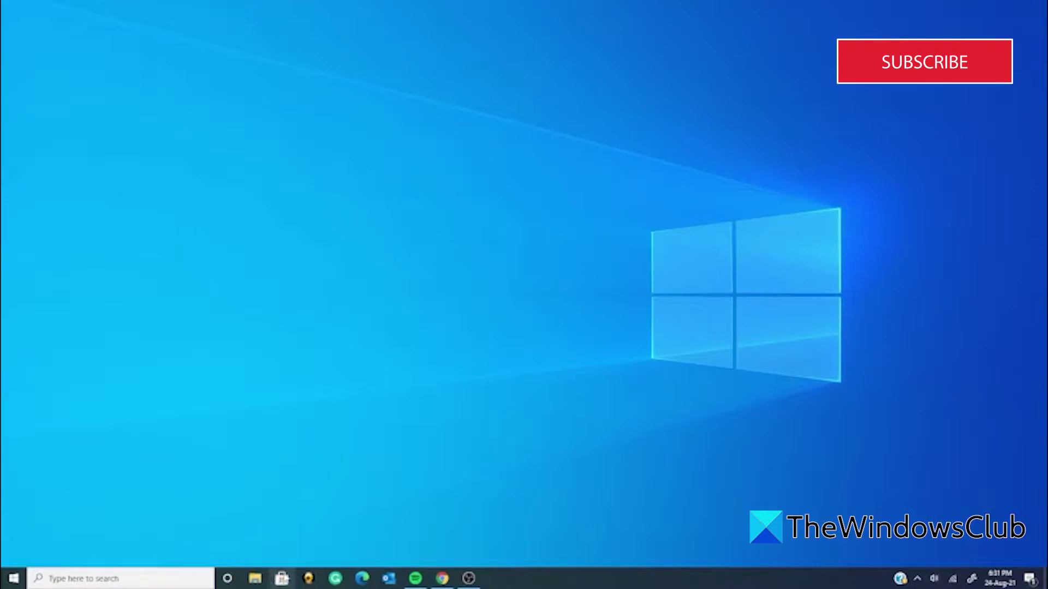
Check for updates on the Store's Downloads and updates page (45 available), then minimise the Store.
click(281, 577)
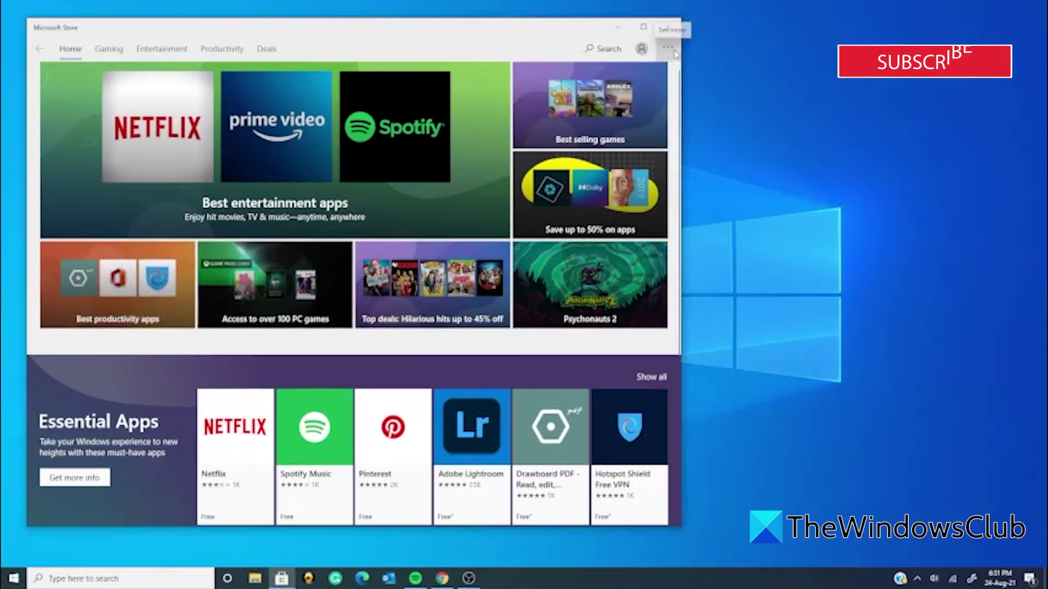
click(668, 48)
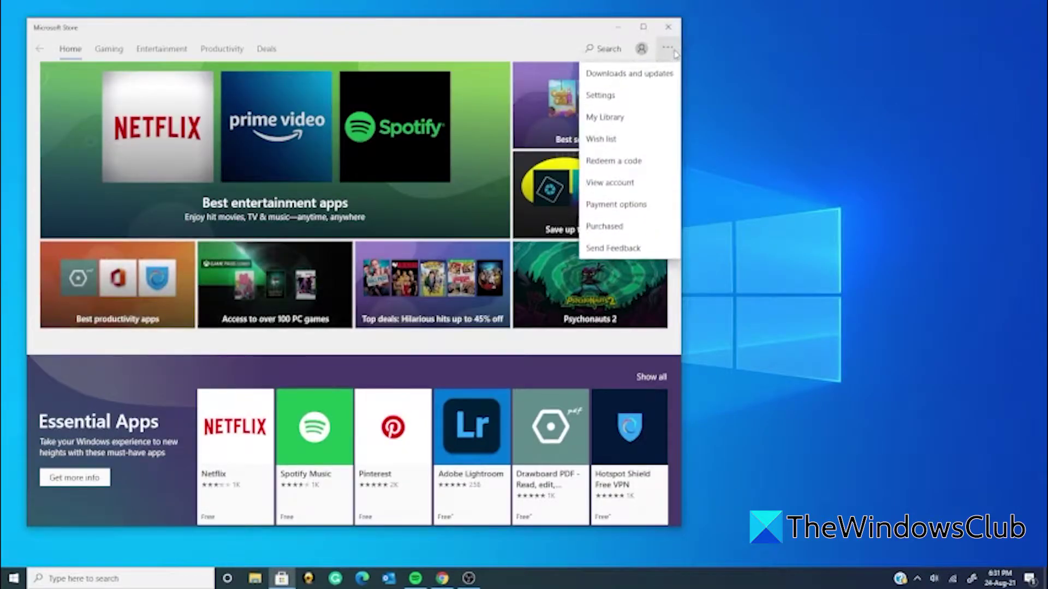
click(659, 75)
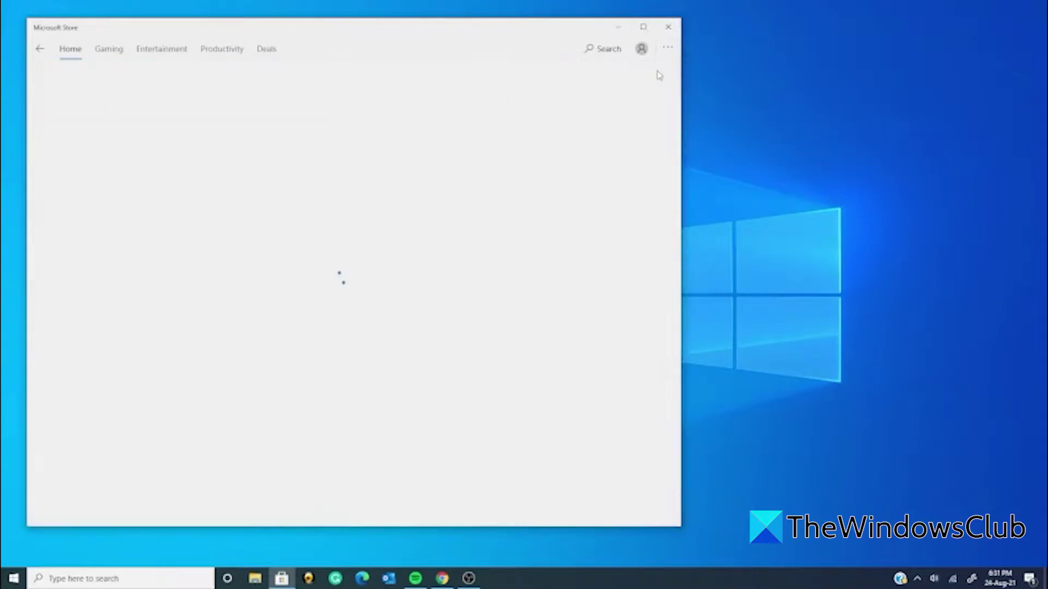
click(83, 107)
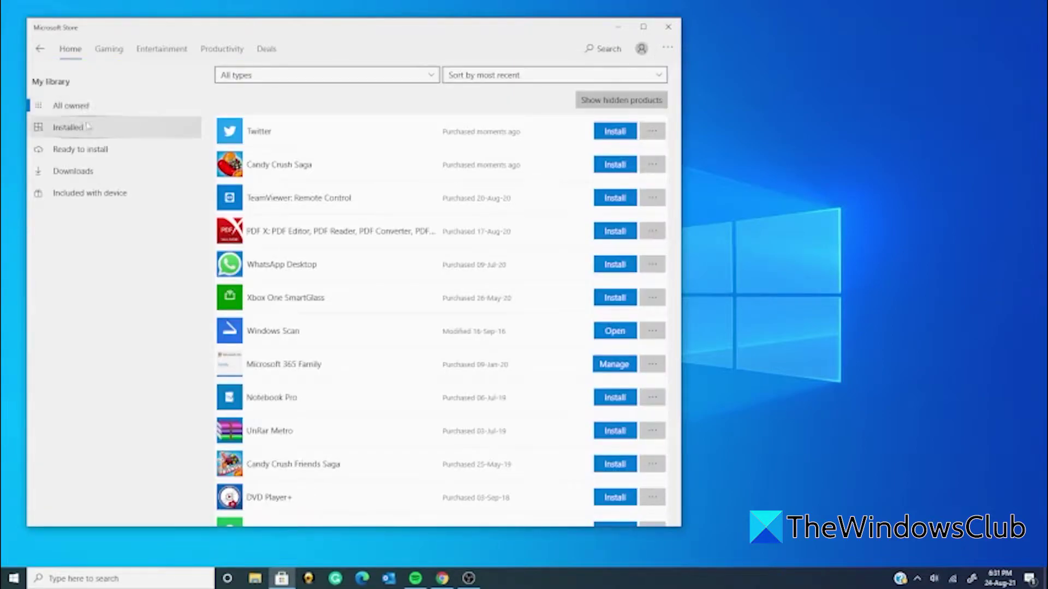
click(97, 171)
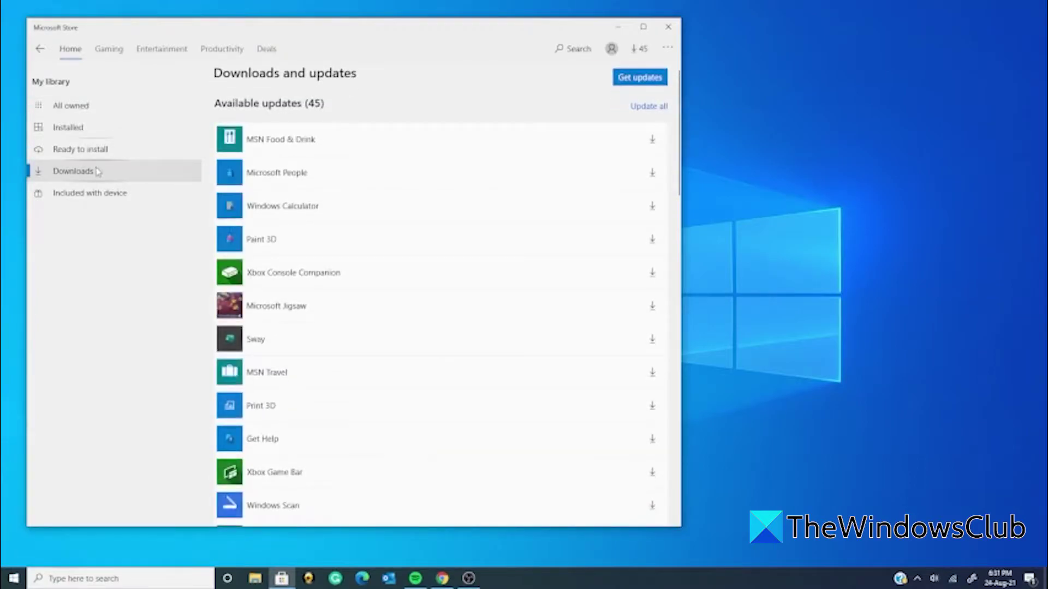
click(627, 84)
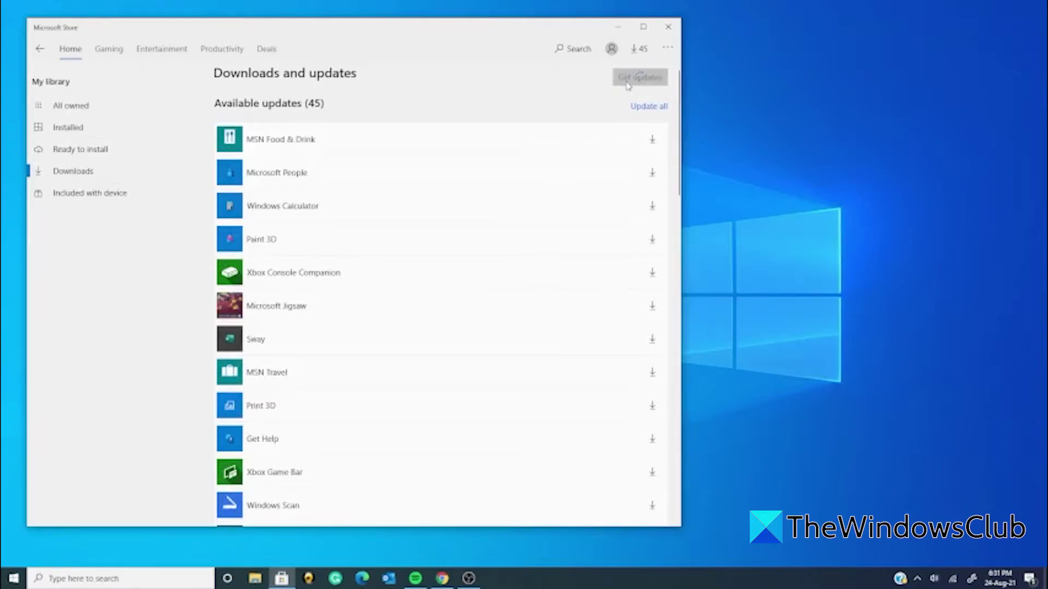
click(618, 32)
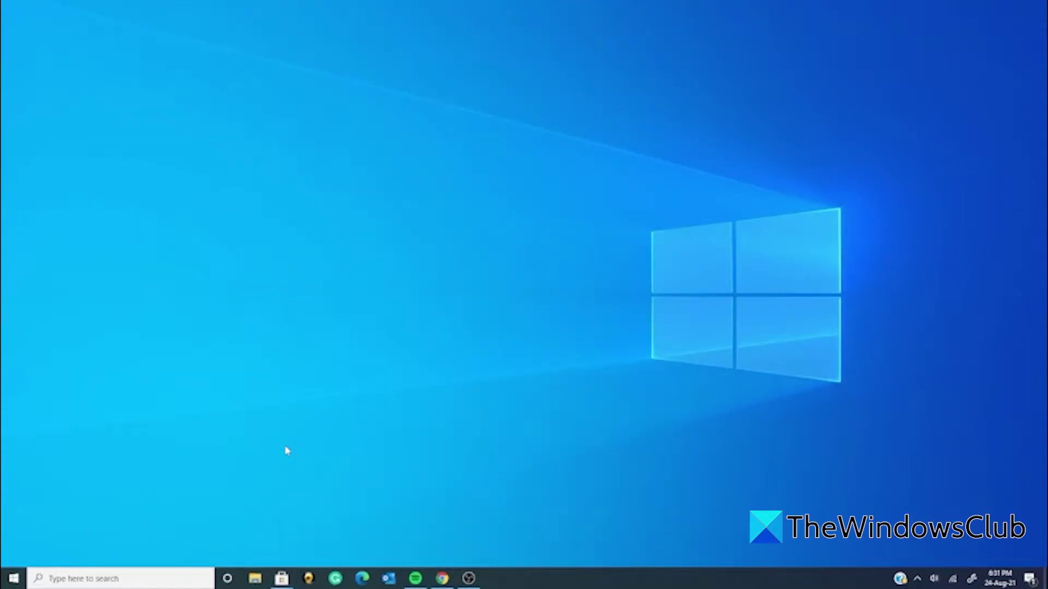
Go to Settings' Apps & features and select Calculator to show its Uninstall option.
click(14, 578)
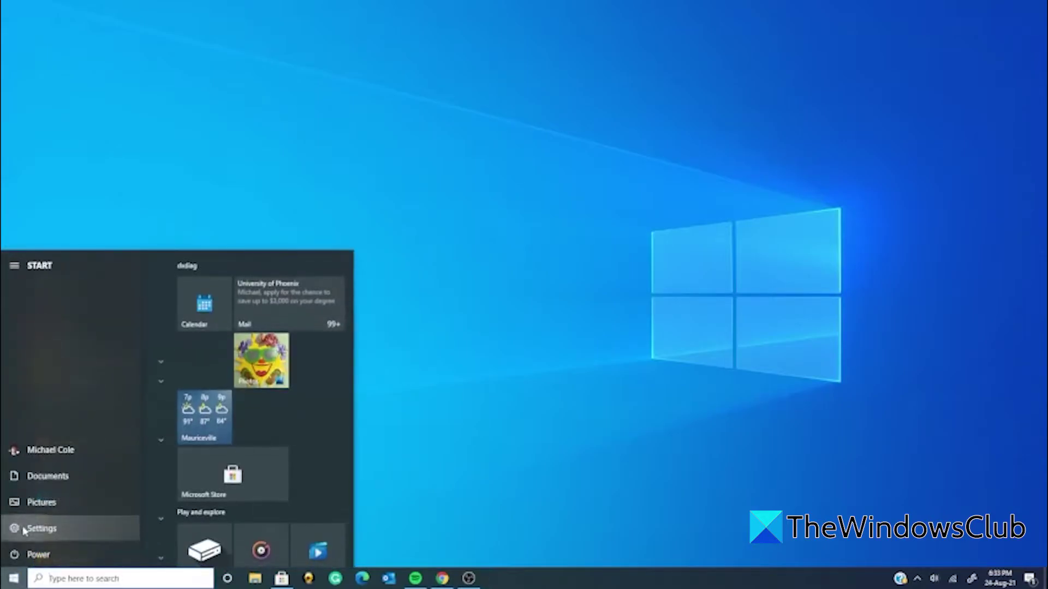
click(24, 529)
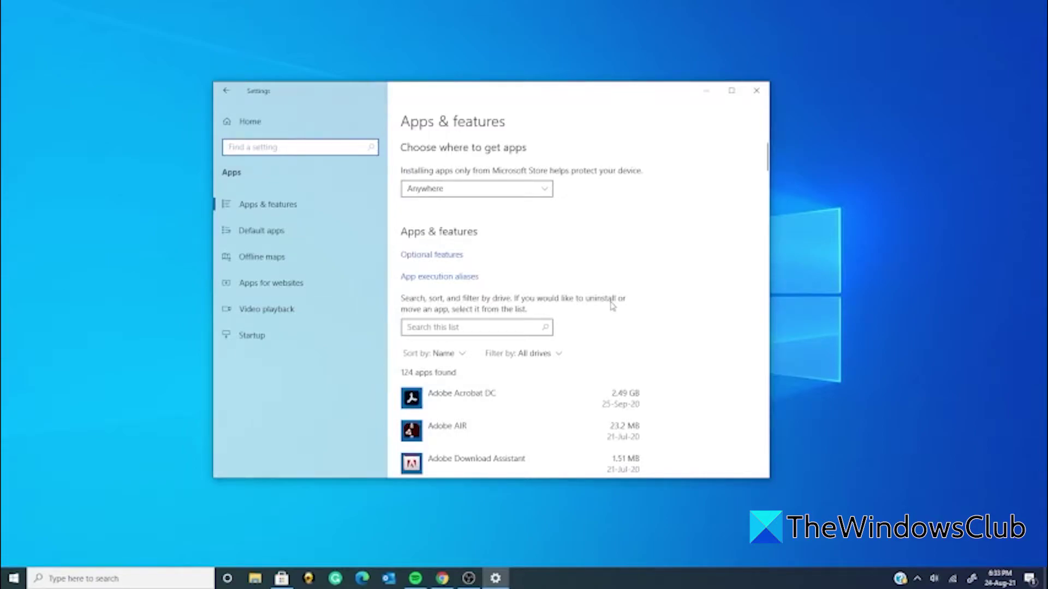
scroll(611, 306, down, 10)
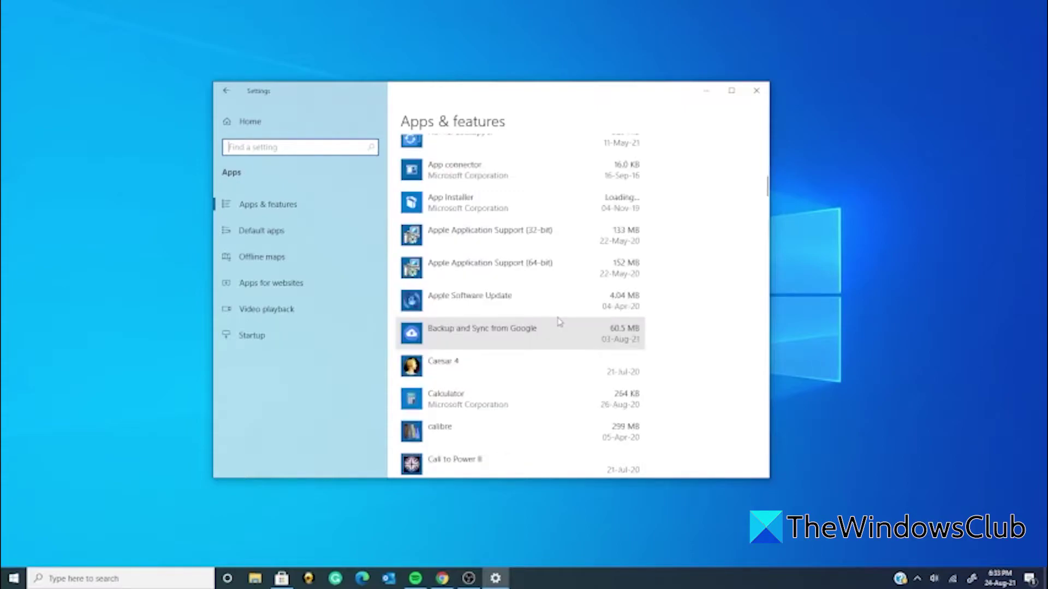
scroll(559, 322, down, 3)
click(577, 340)
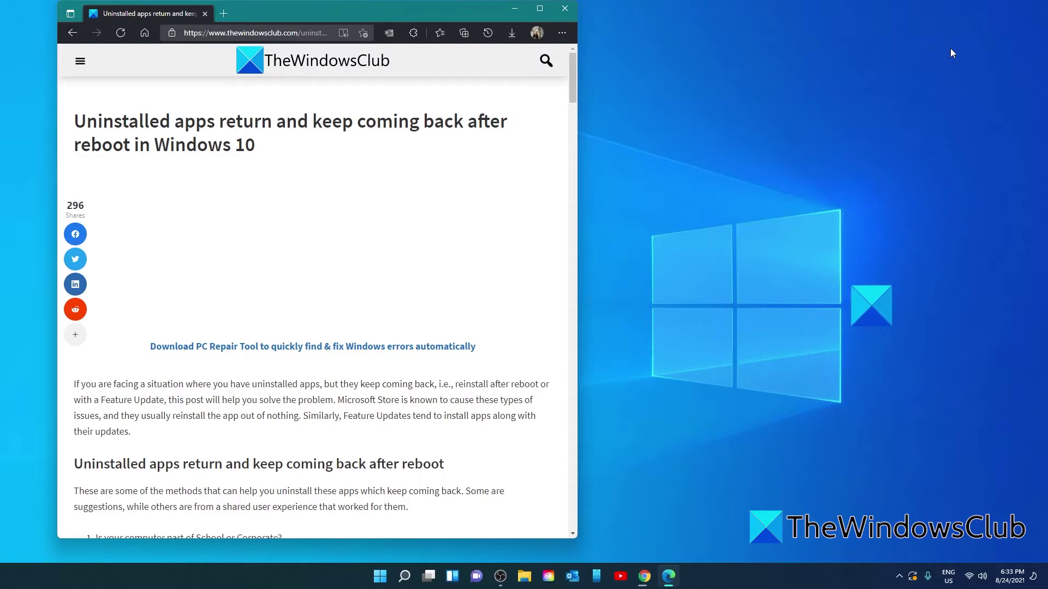
Queue all 29 app updates from the Store Library with Update all, then close the Store.
click(404, 577)
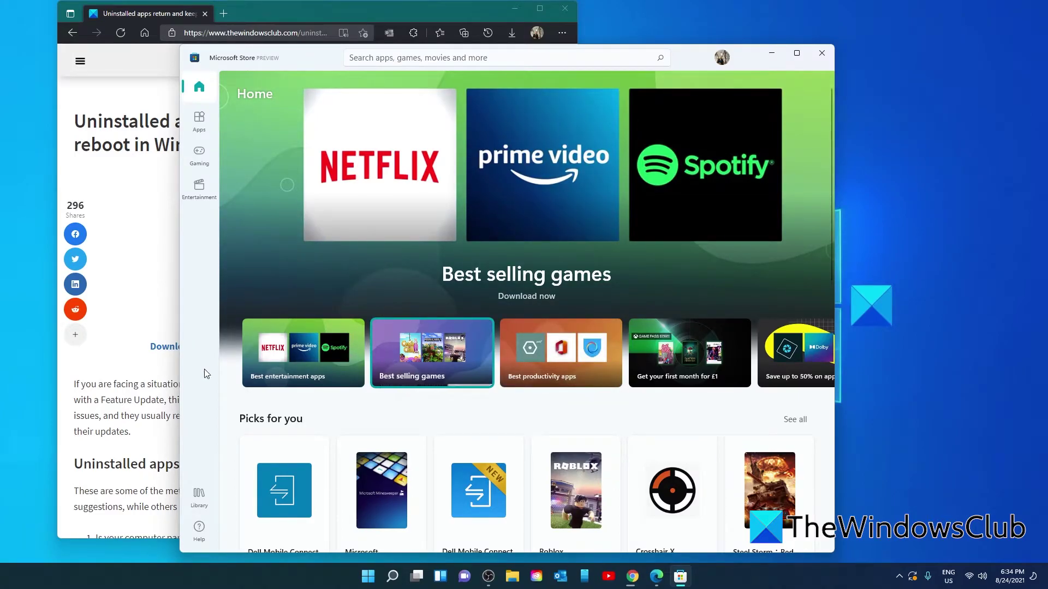
click(199, 497)
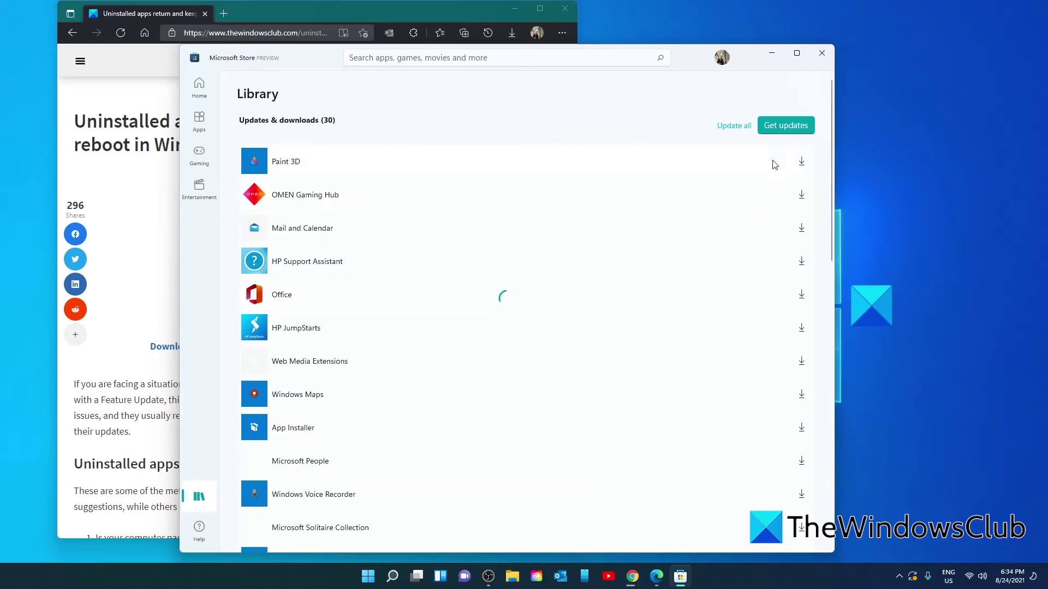
click(741, 128)
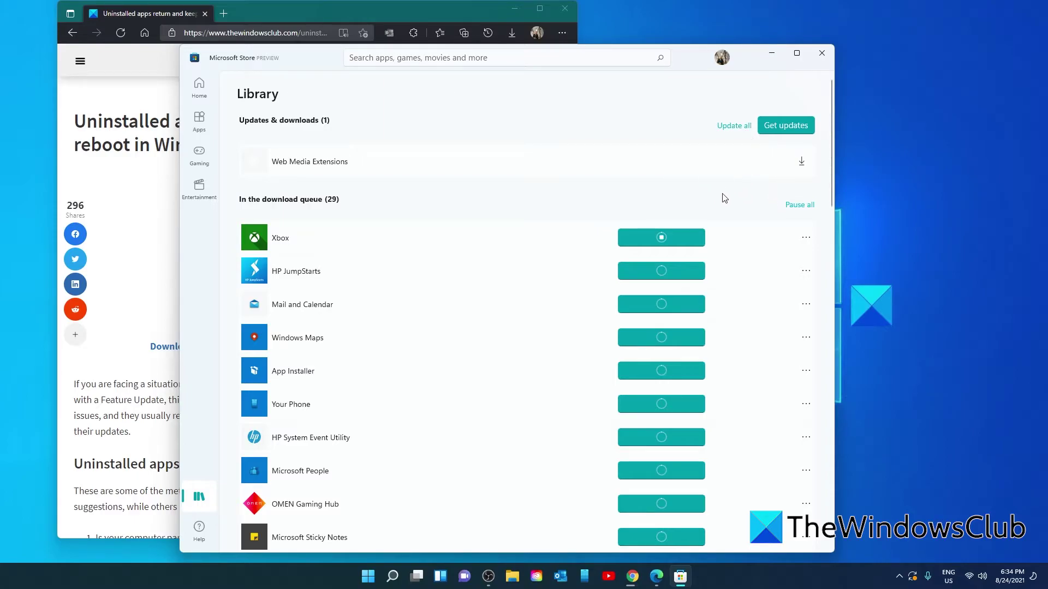
click(821, 53)
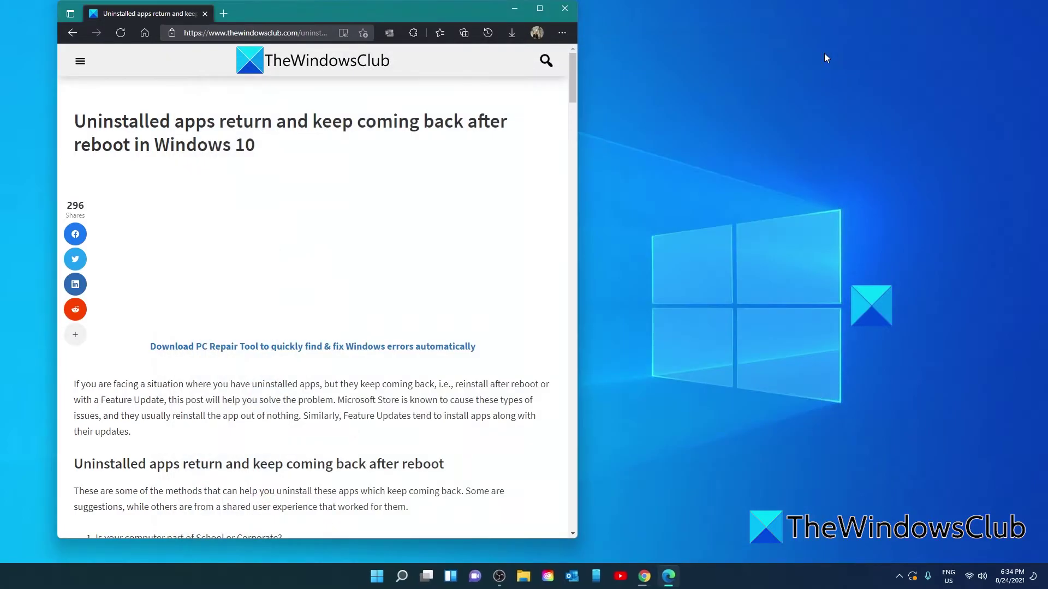
Go to Settings > Apps > Apps & features and open Calculator's menu to uninstall it.
click(378, 577)
click(394, 254)
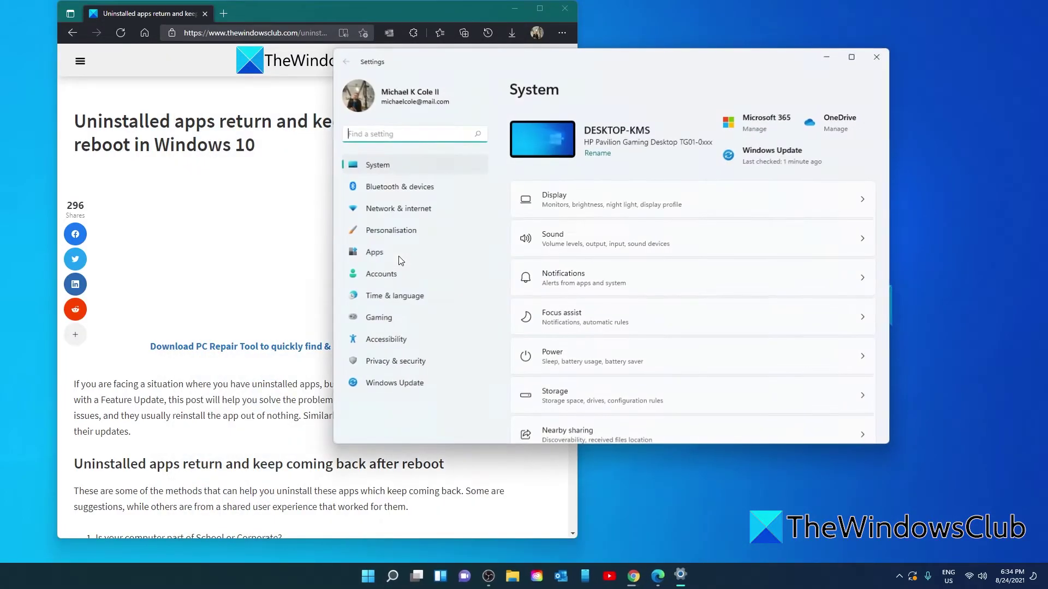
click(415, 250)
click(728, 136)
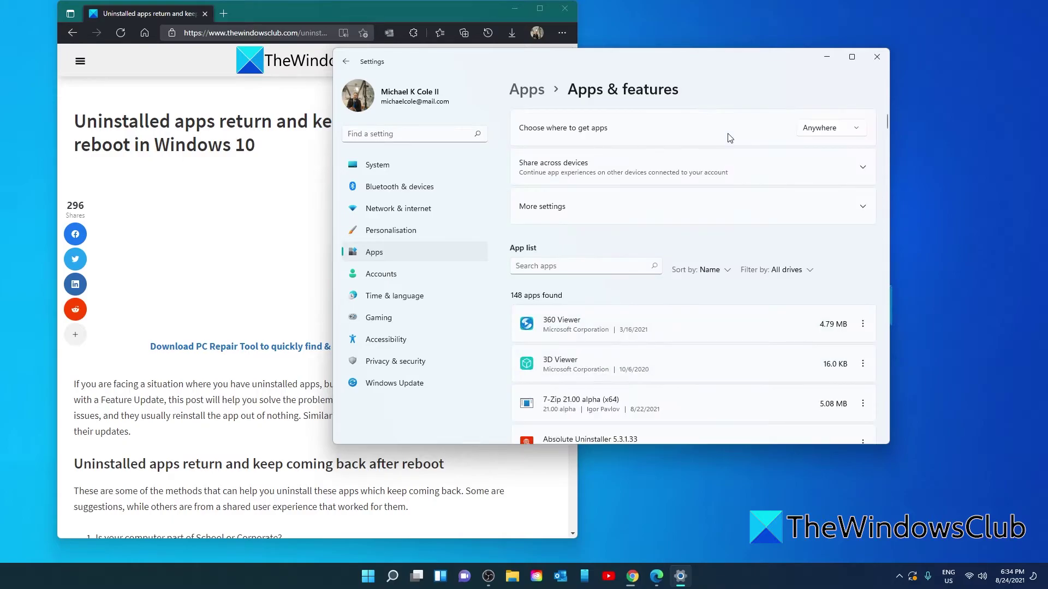
scroll(728, 139, down, 2)
scroll(715, 196, down, 2)
scroll(715, 196, down, 2)
scroll(715, 197, down, 1)
scroll(715, 197, down, 2)
scroll(714, 197, down, 2)
scroll(715, 197, down, 2)
scroll(715, 197, down, 2)
scroll(715, 197, down, 1)
click(861, 248)
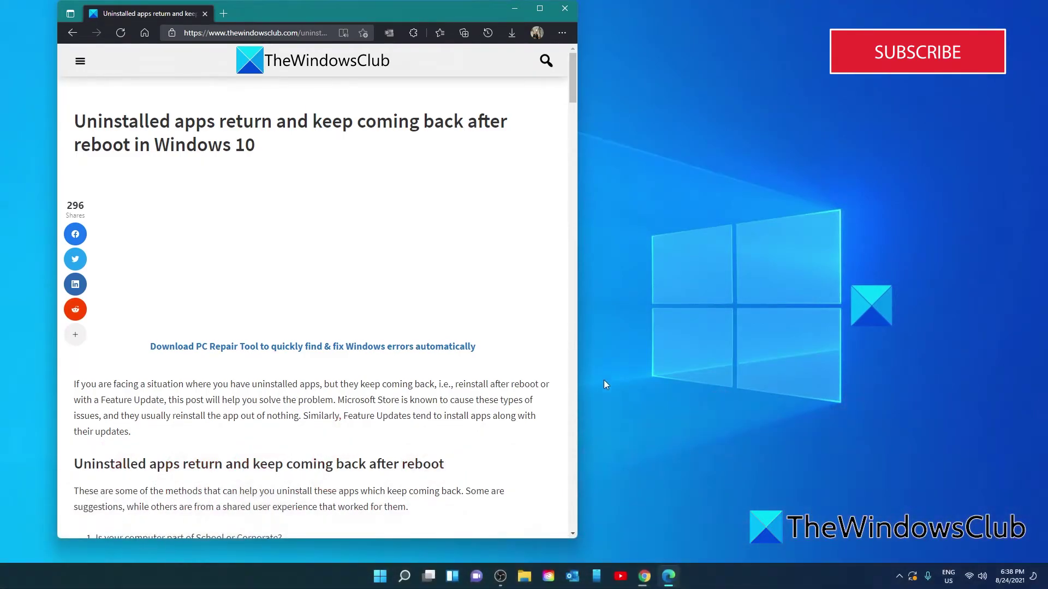
Enter C:\Program Files\WindowsApps in File Explorer's address bar, reaching the no-permission notice.
click(524, 575)
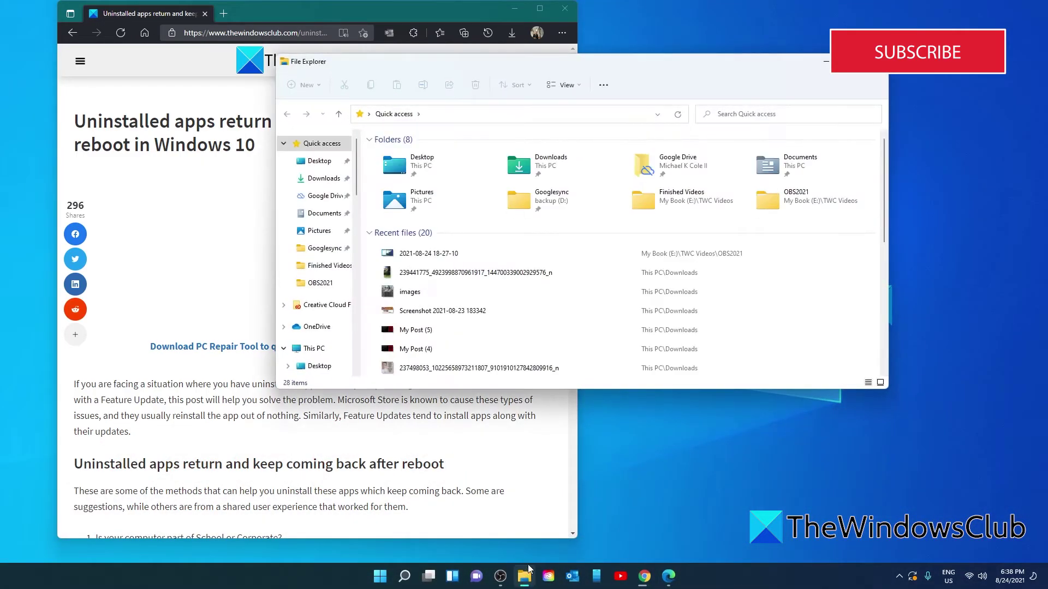
click(447, 115)
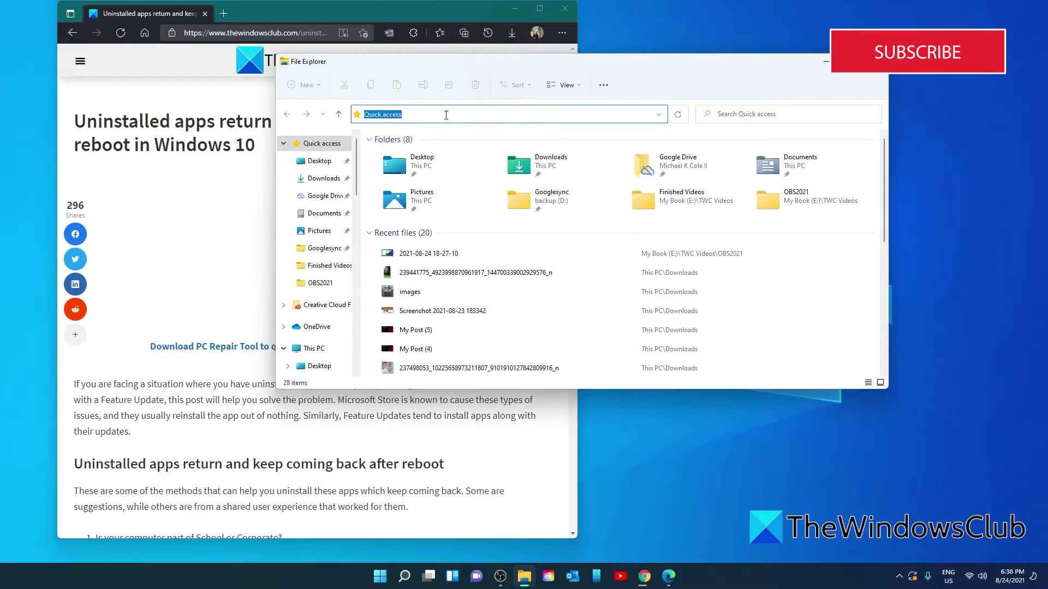
text(c:)
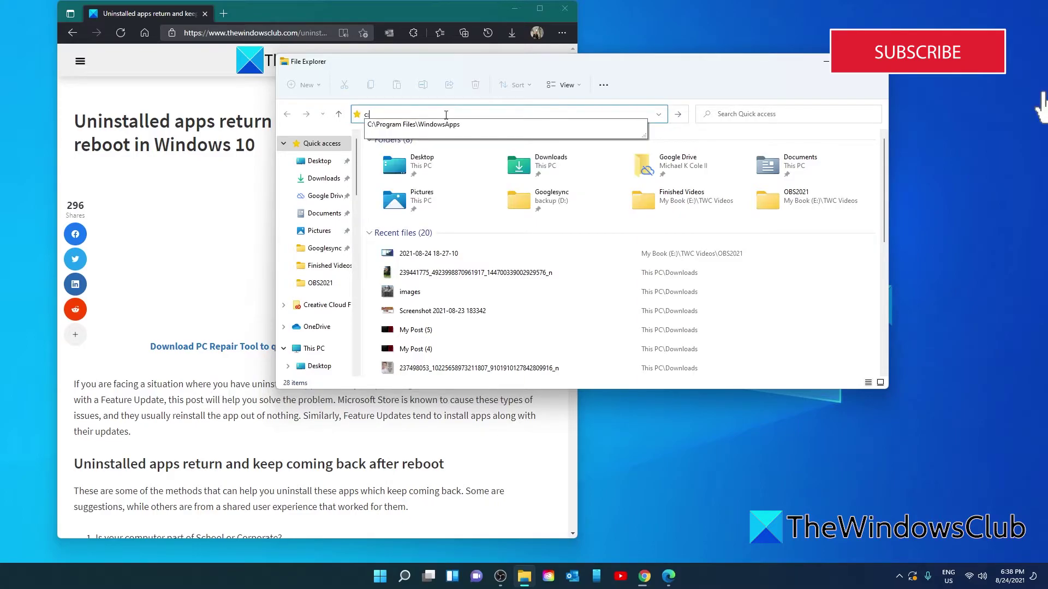
text(\)
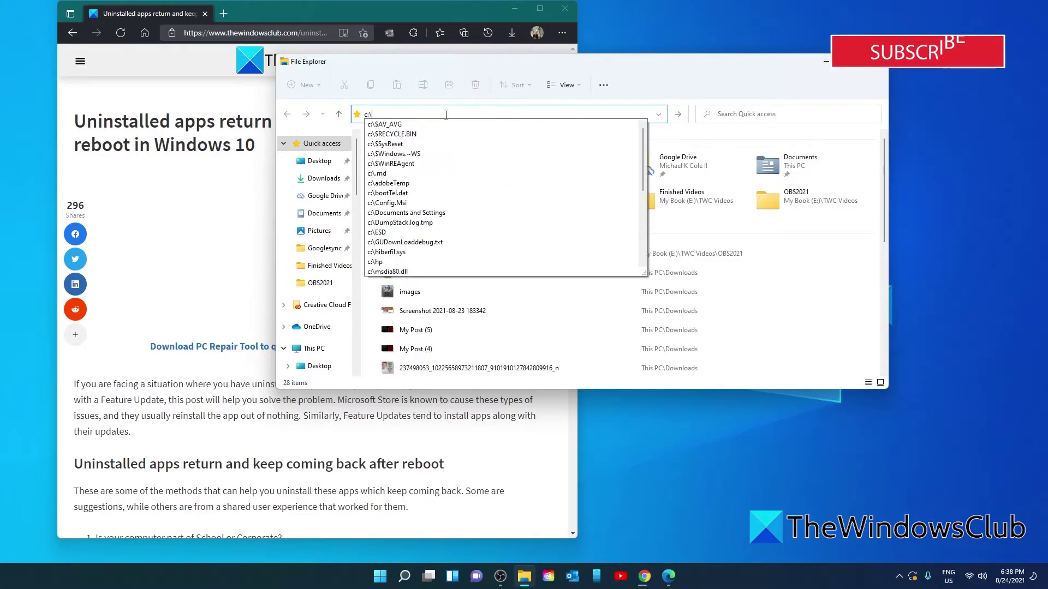
text(program)
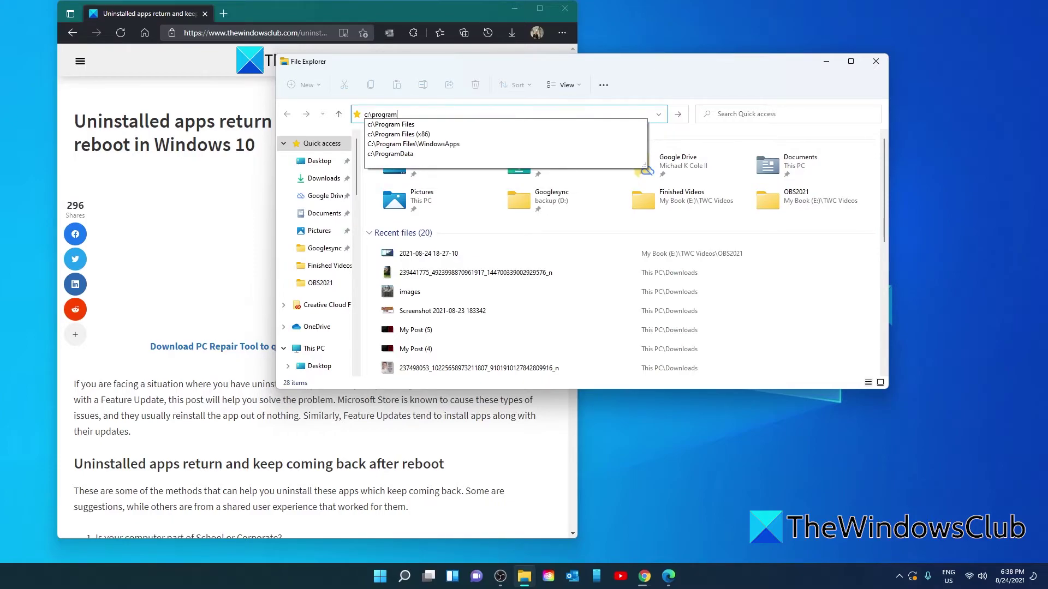
text( fil)
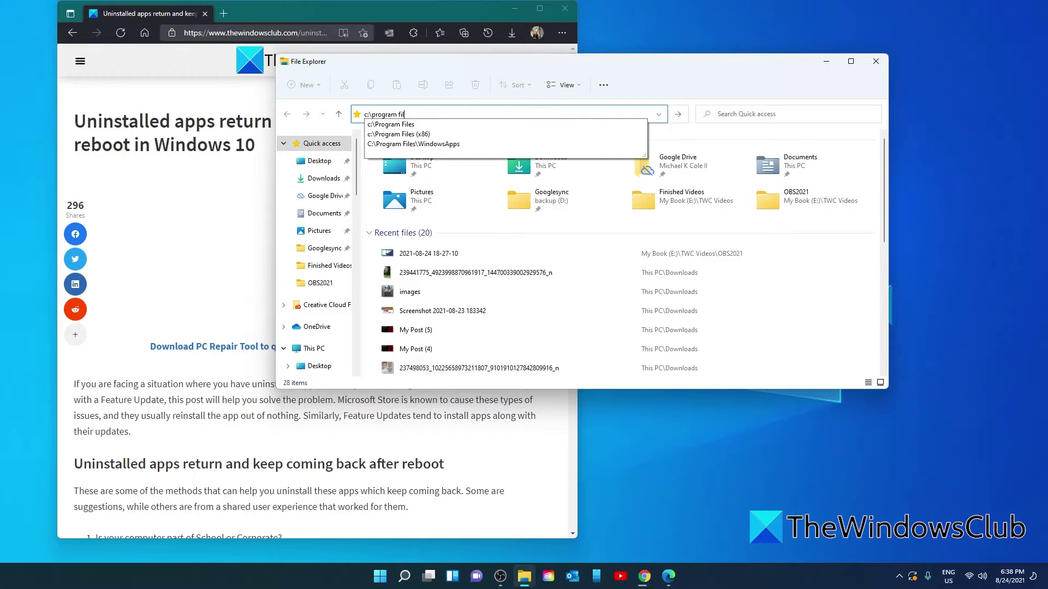
text(es\)
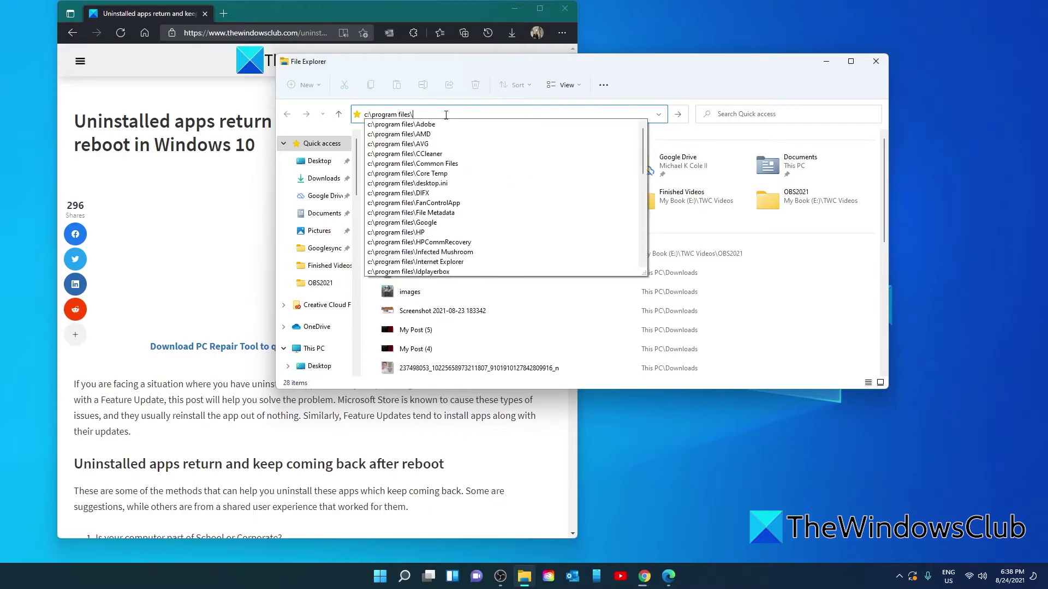
text(windows)
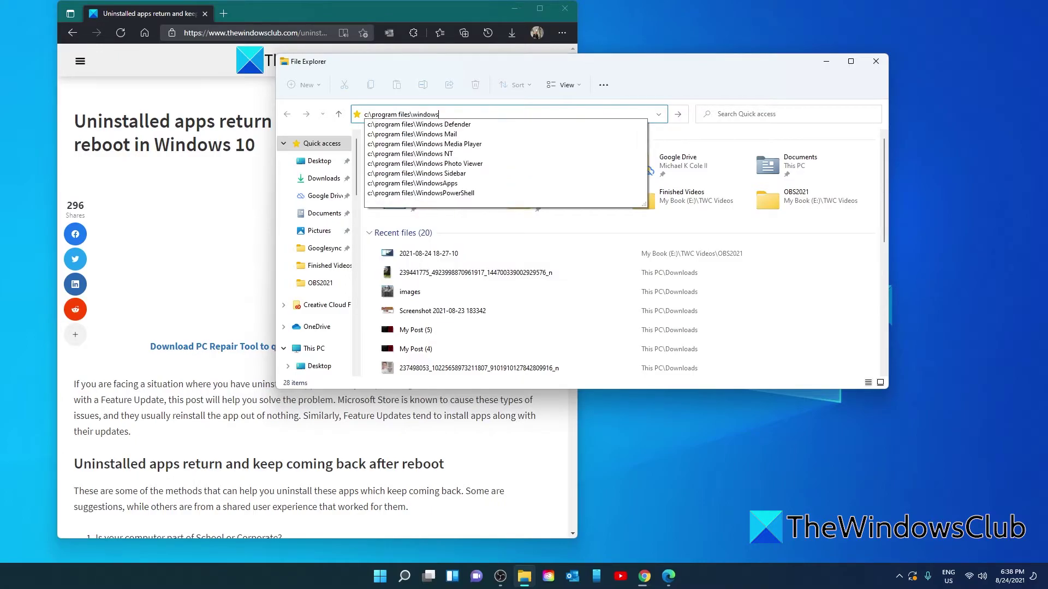
text(a)
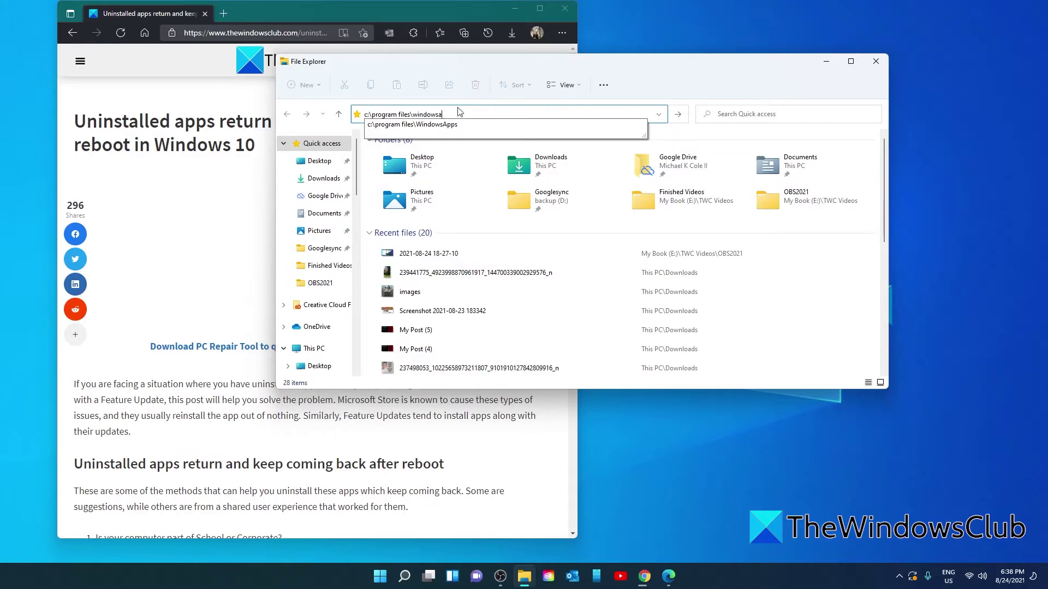
click(456, 124)
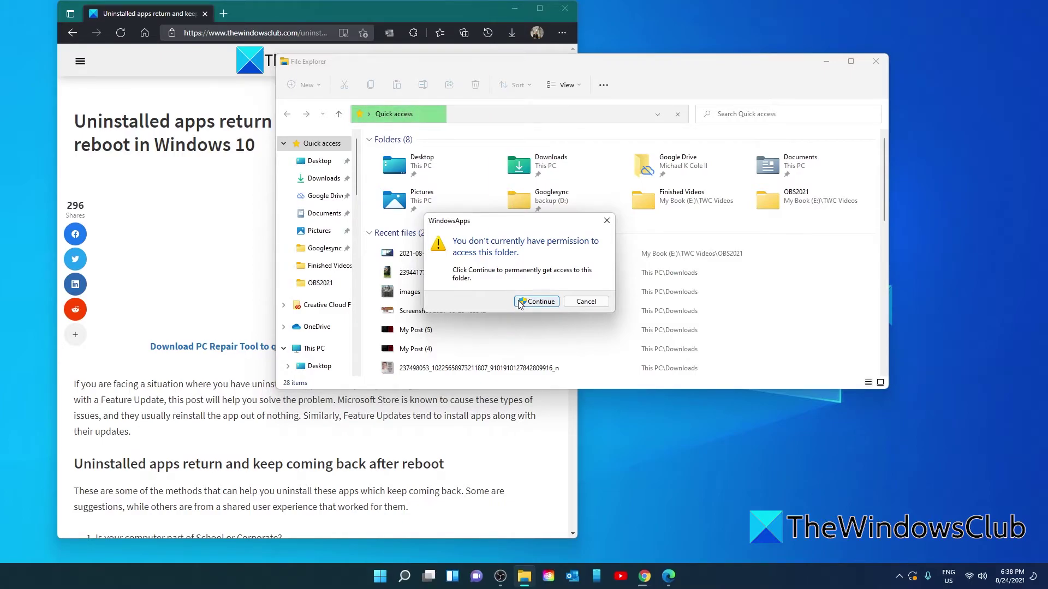
Continue past the notice, then use Advanced security and Find Now to set Everyone as WindowsApps' owner.
click(536, 302)
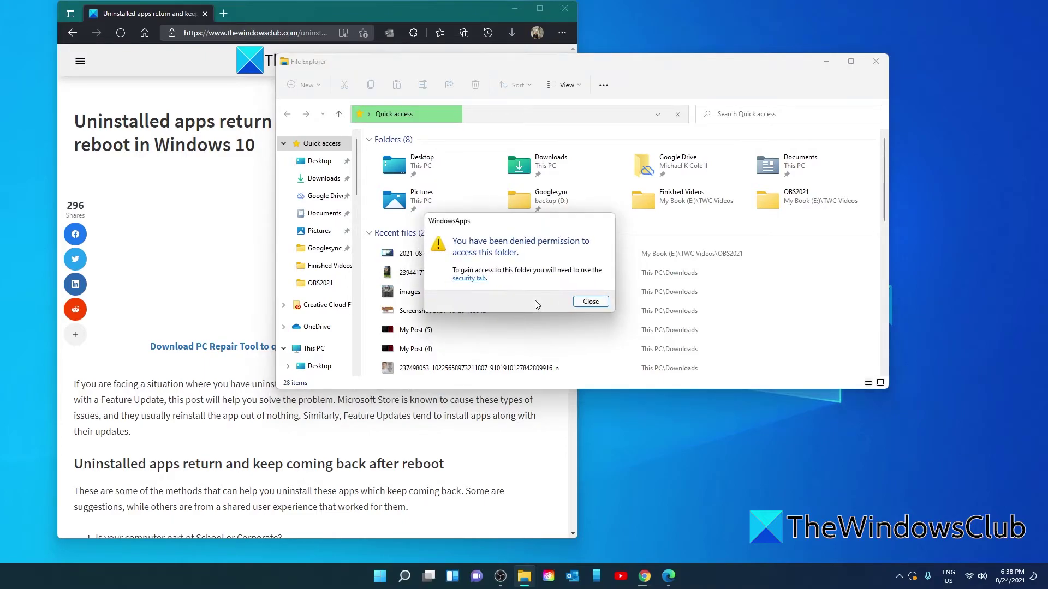
click(470, 279)
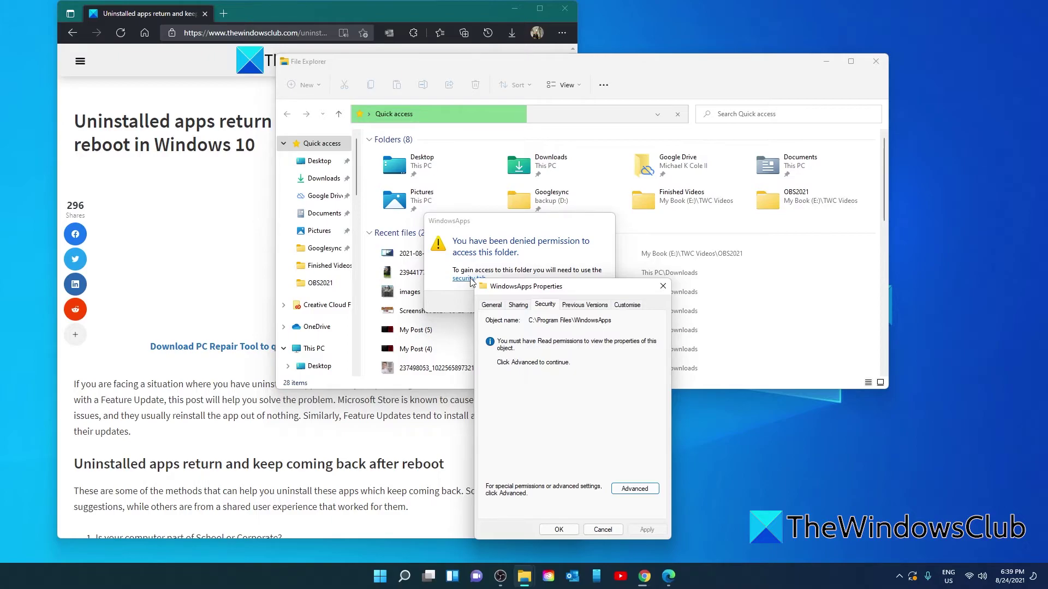
click(633, 490)
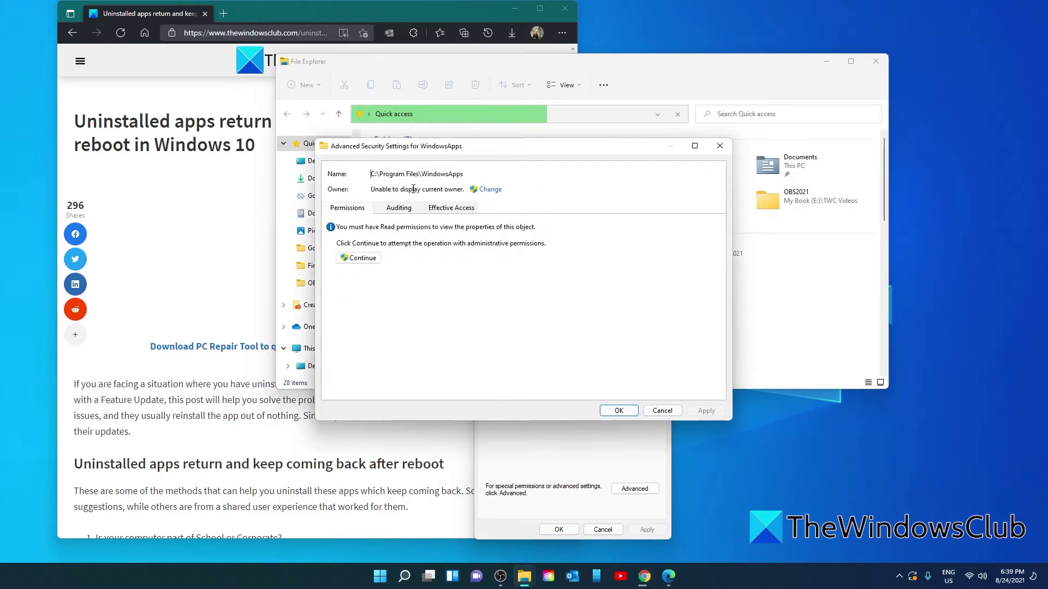
click(496, 190)
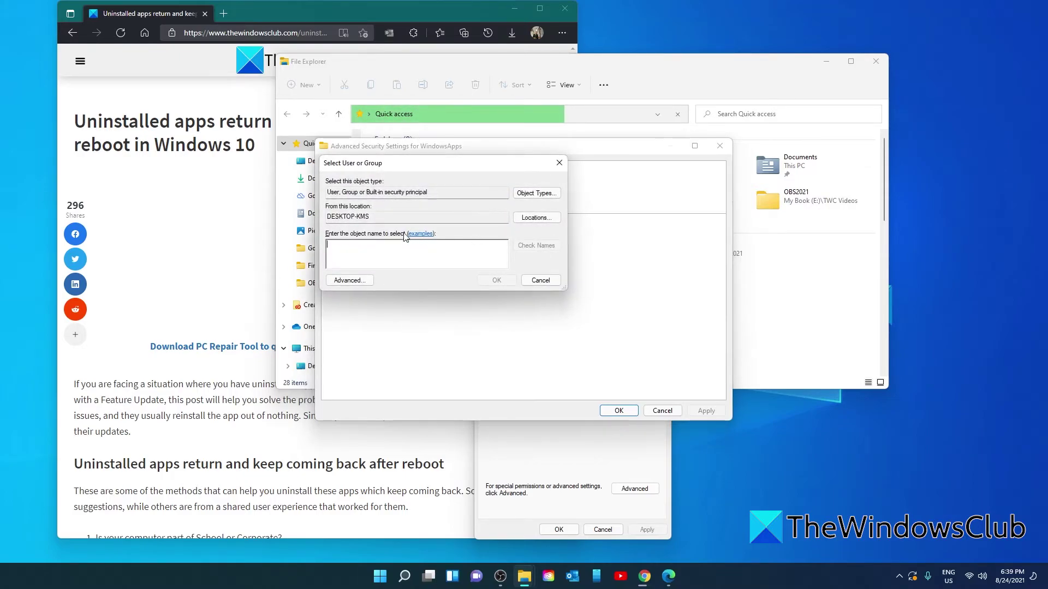
click(347, 281)
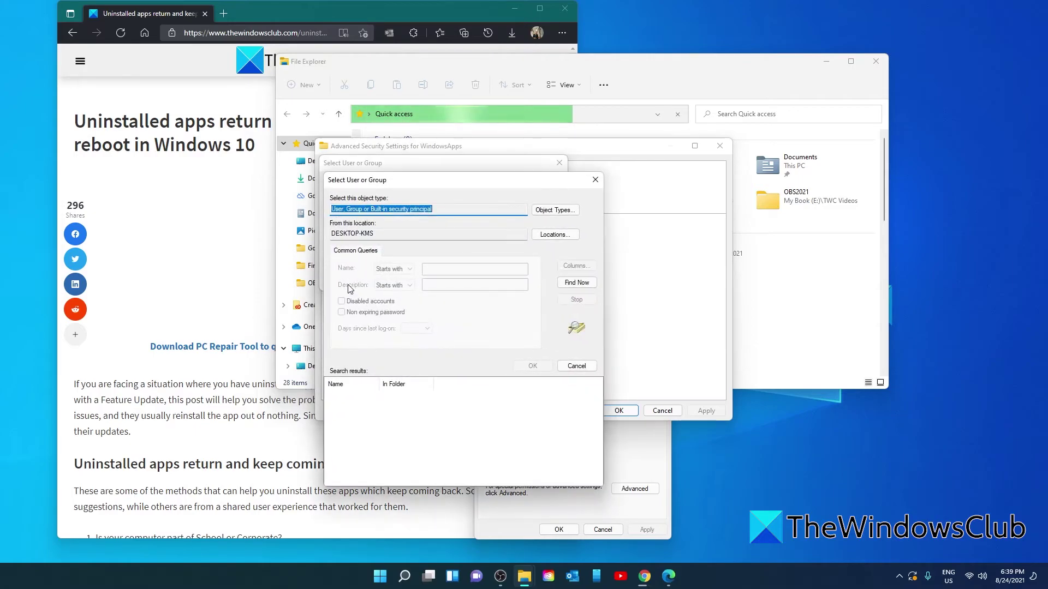
click(577, 283)
scroll(505, 404, down, 3)
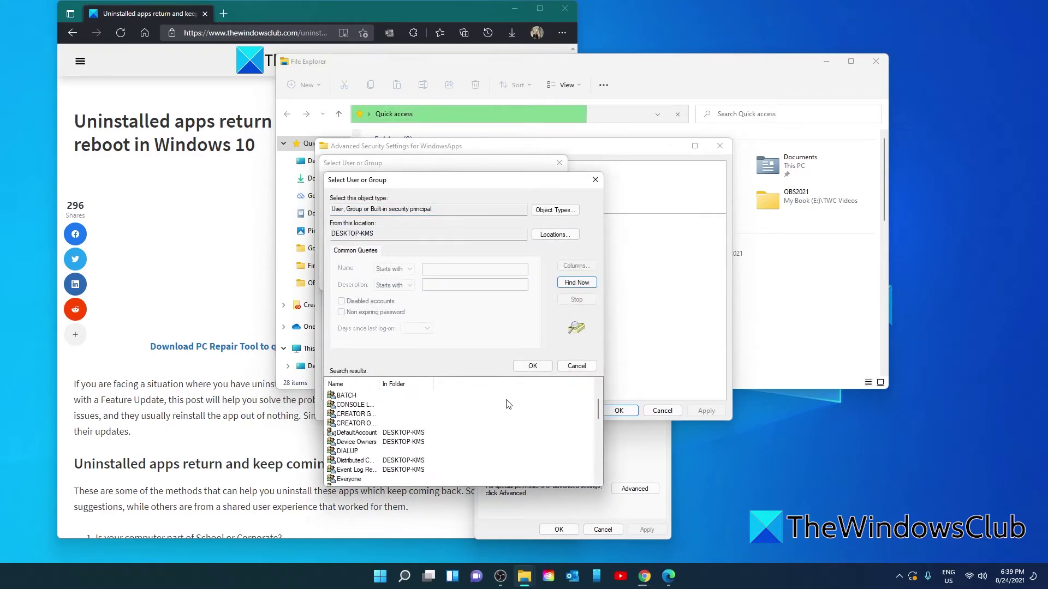
click(394, 454)
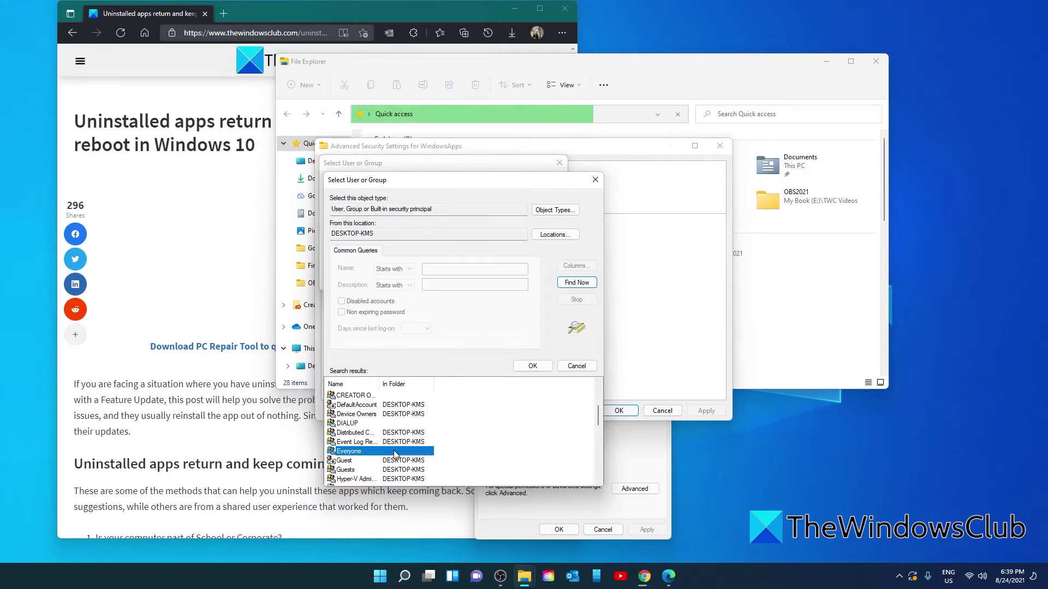
click(531, 368)
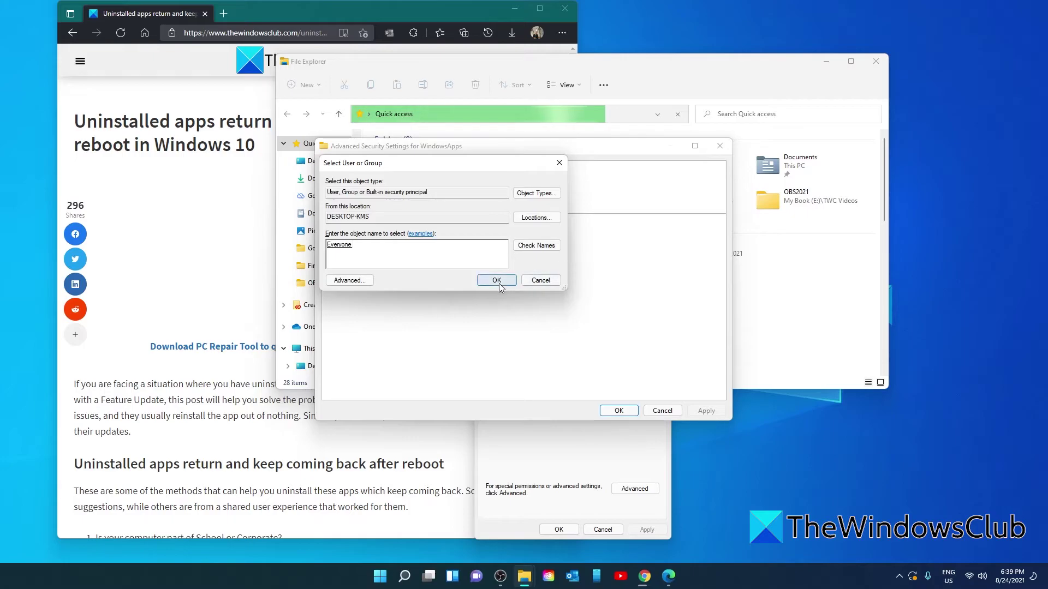
click(496, 280)
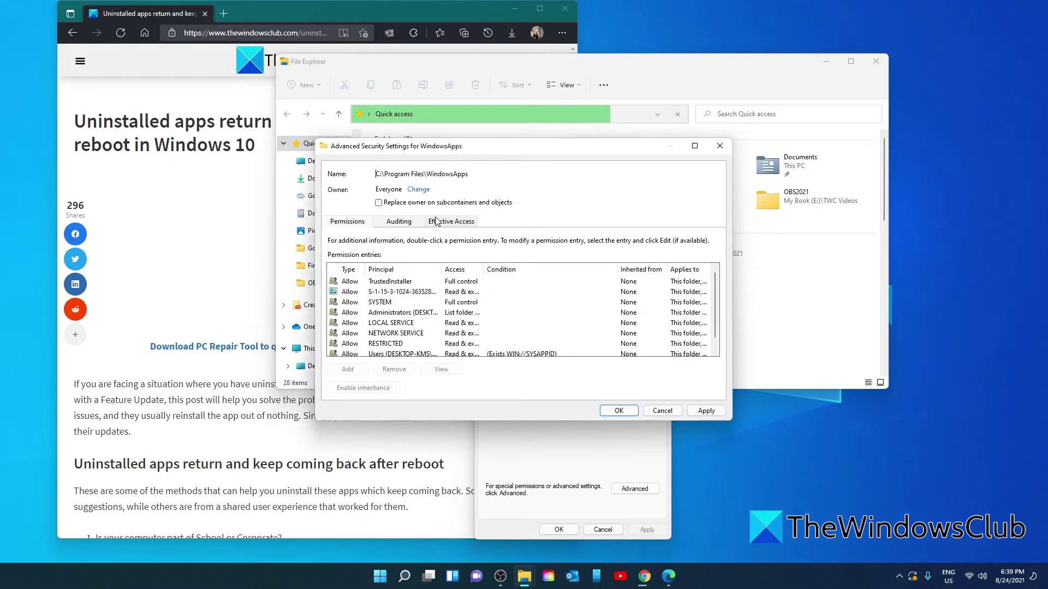
Apply the Everyone ownership and close the security, properties and permission windows.
click(704, 412)
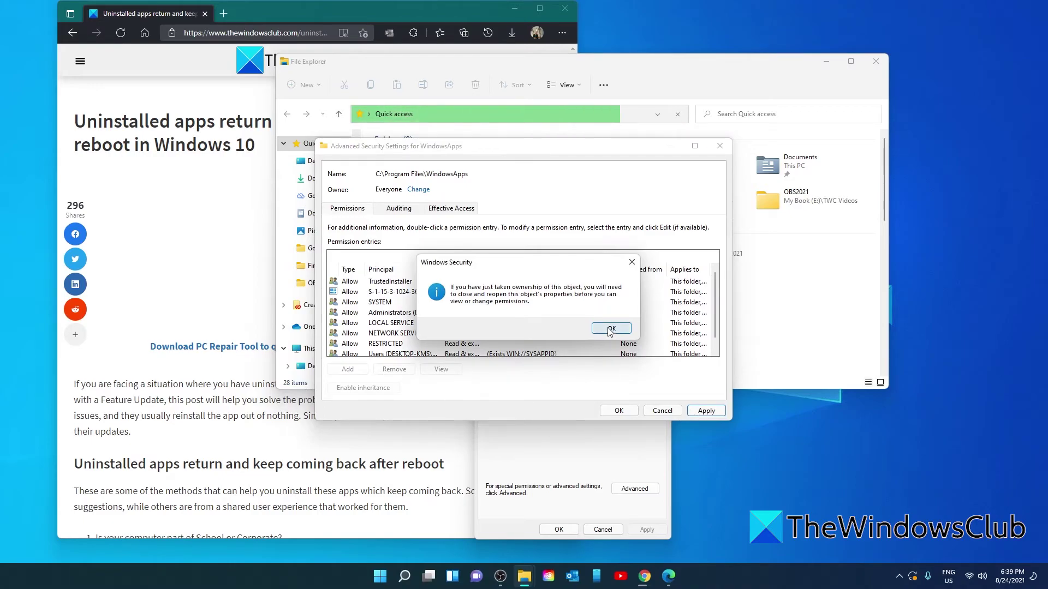
click(610, 330)
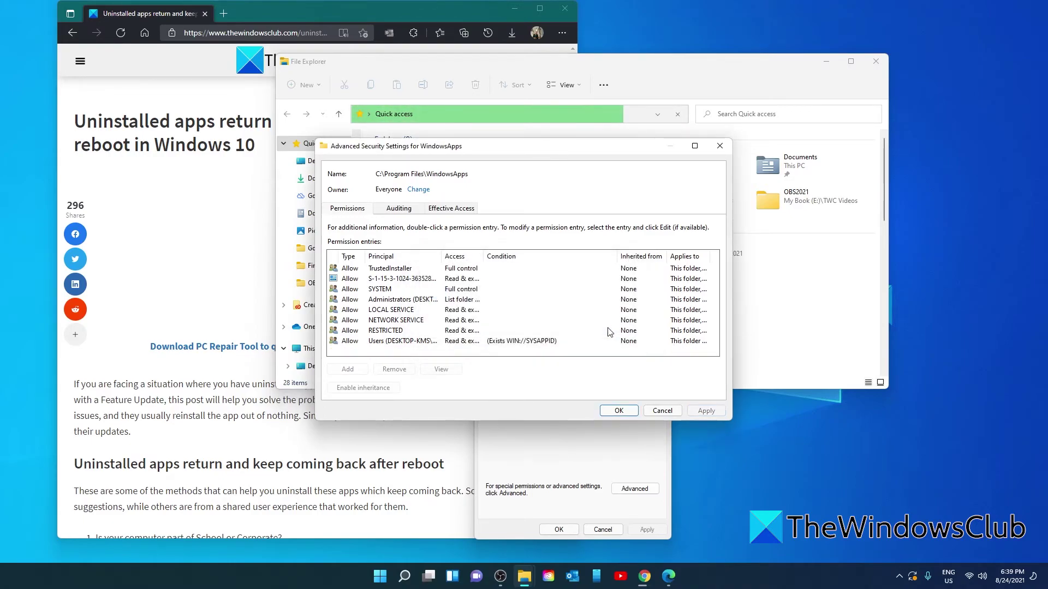
click(621, 411)
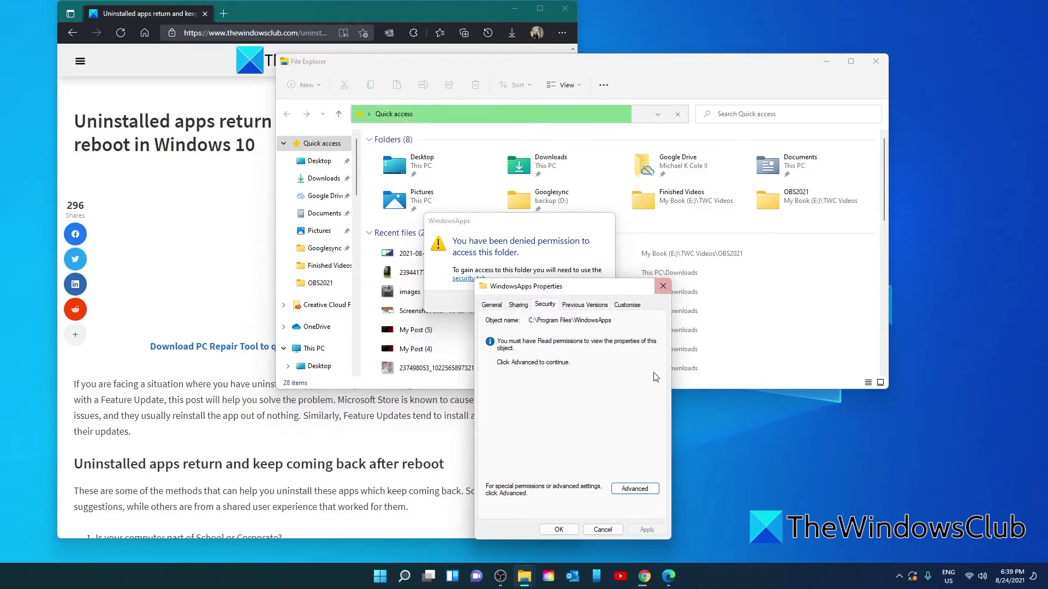
click(547, 533)
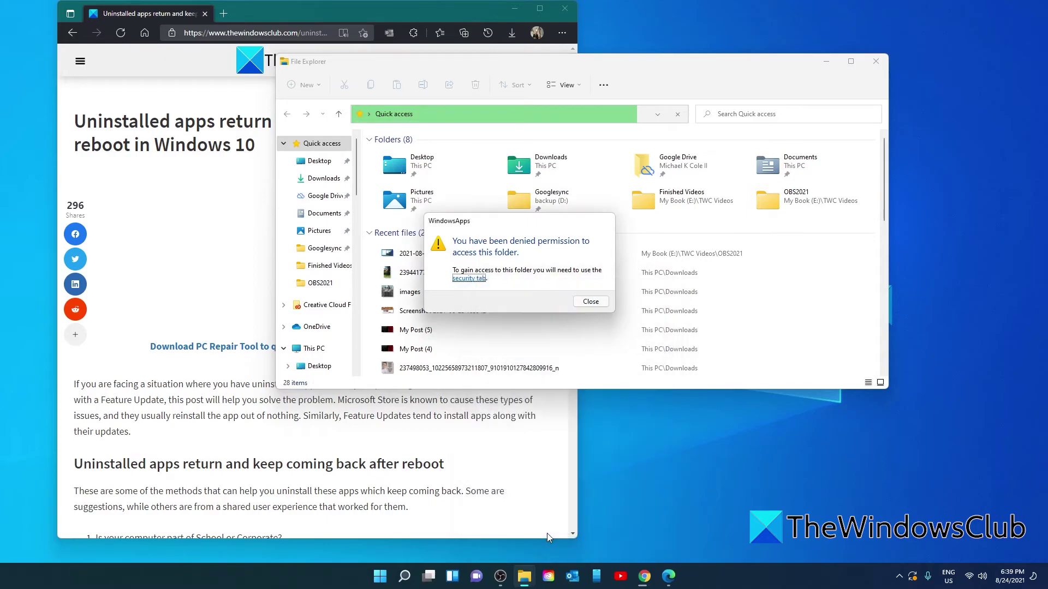
click(590, 302)
Re-enter C:\Program Files\WindowsApps and grant permanent access with Continue.
click(468, 115)
text(c)
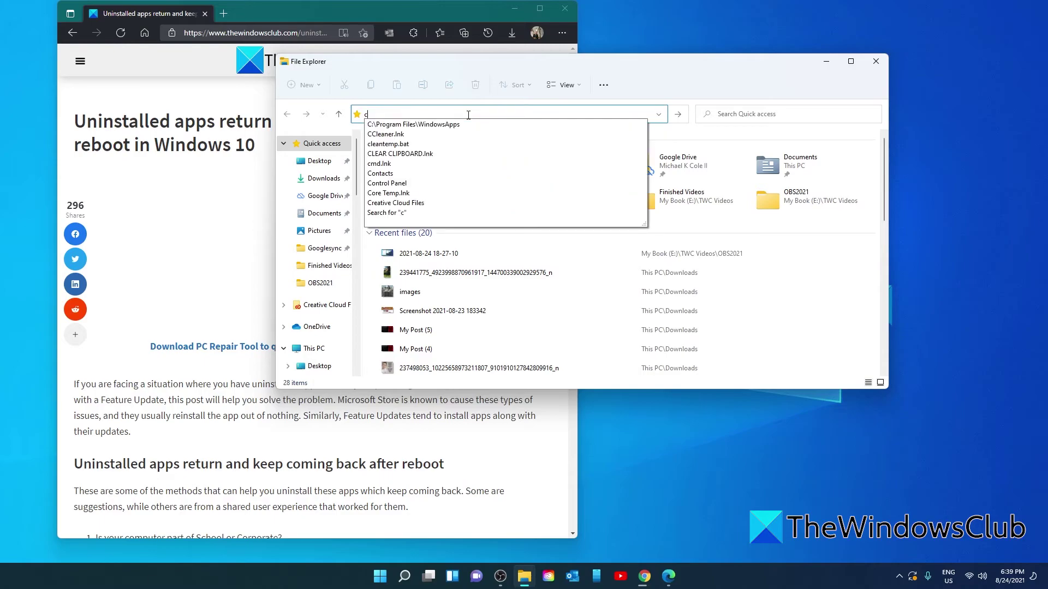
text(:)
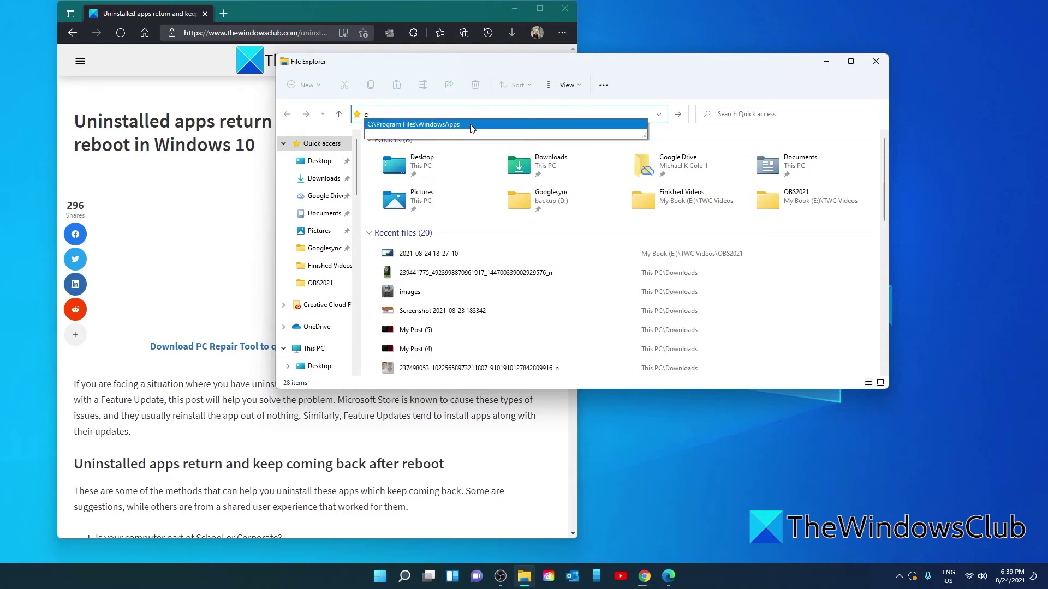
click(469, 124)
click(518, 300)
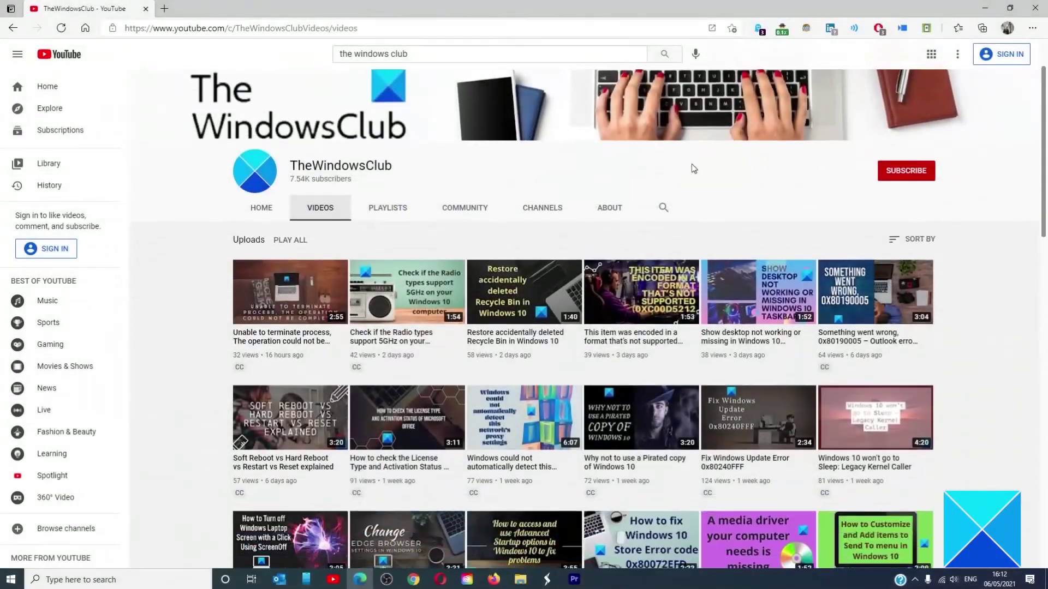
scroll(692, 164, down, 3)
scroll(692, 169, down, 1)
scroll(692, 169, down, 3)
scroll(691, 170, down, 2)
scroll(692, 170, down, 3)
scroll(692, 170, up, 2)
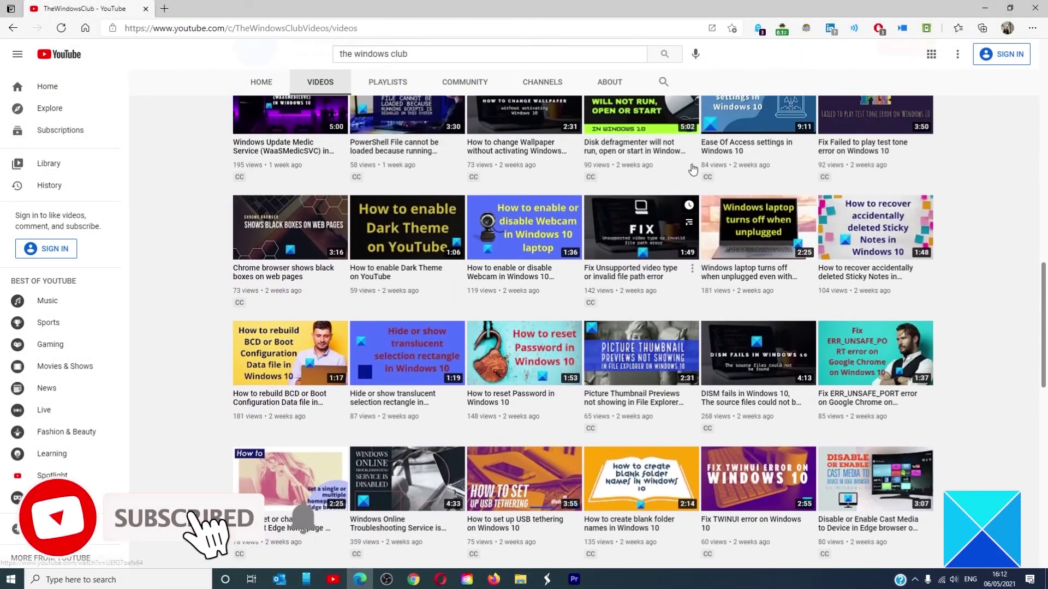
scroll(692, 170, up, 2)
scroll(692, 169, up, 2)
scroll(692, 169, up, 2)
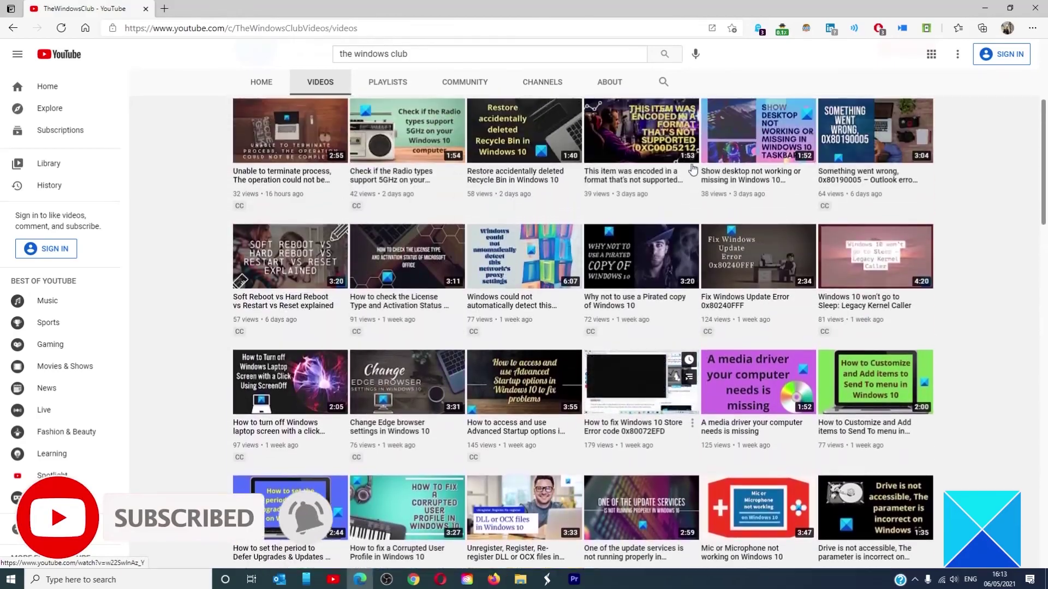